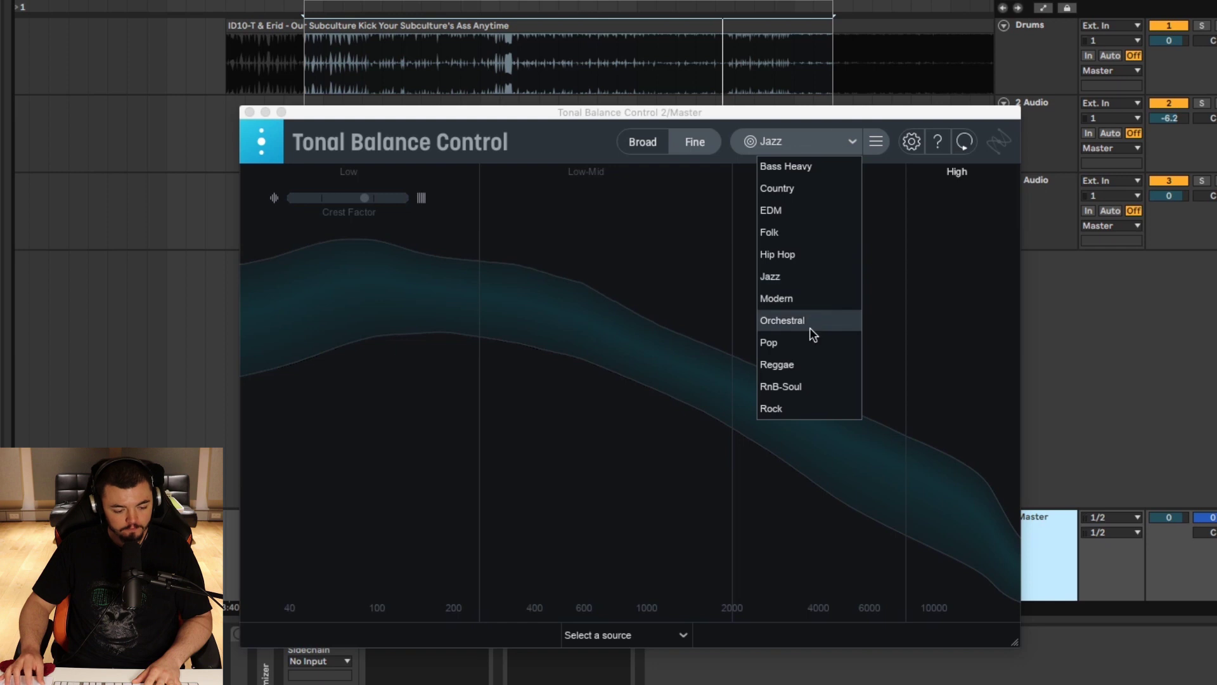
# - Compare the Orchestral, Modern, Rock and Reggae genre targets in Tonal Balance Control, ending on Reggae
pyautogui.click(814, 334)
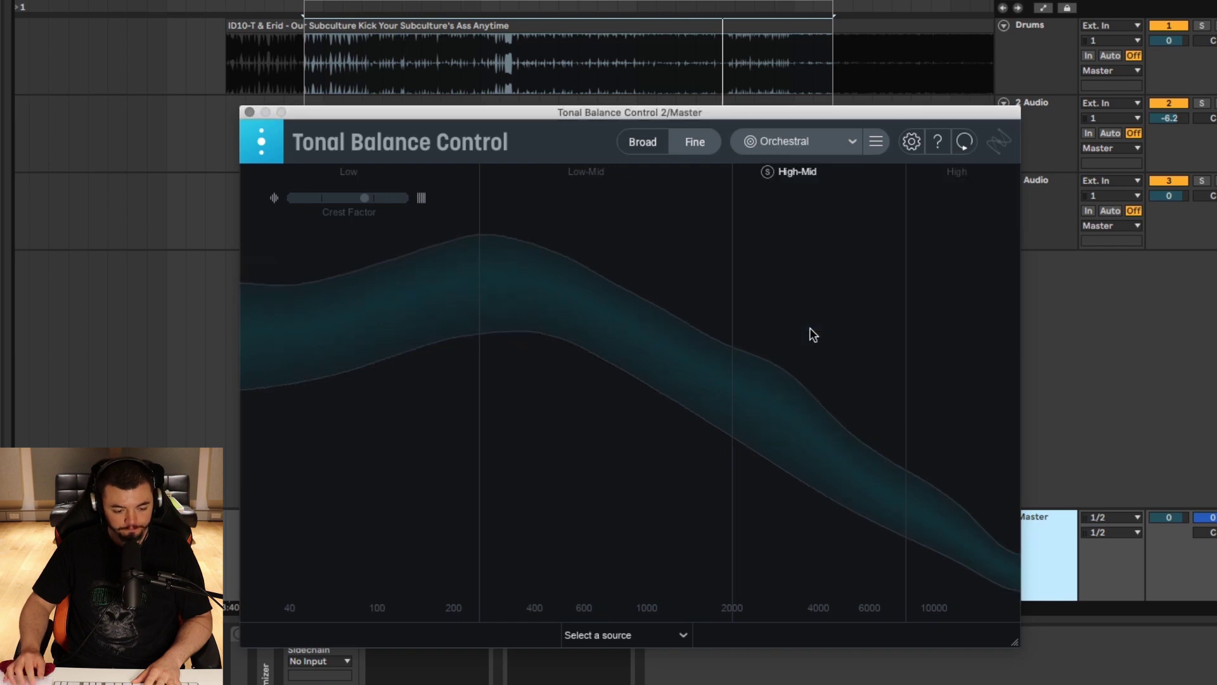
pyautogui.click(818, 139)
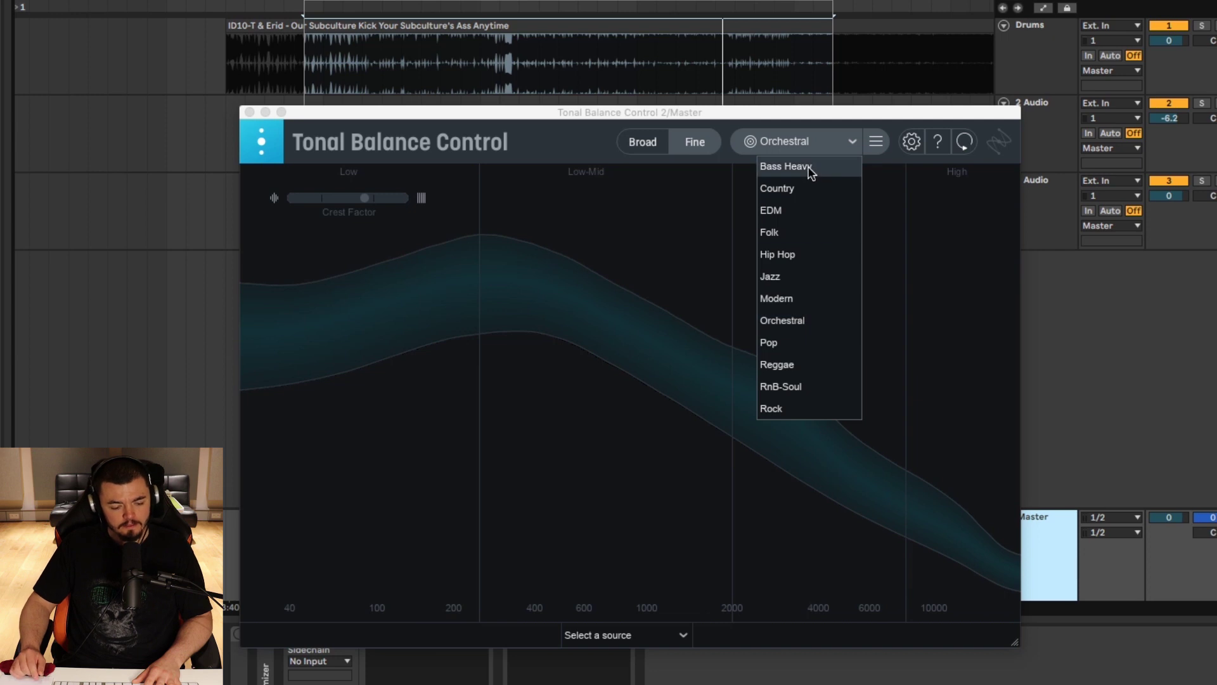
pyautogui.click(777, 299)
pyautogui.click(831, 132)
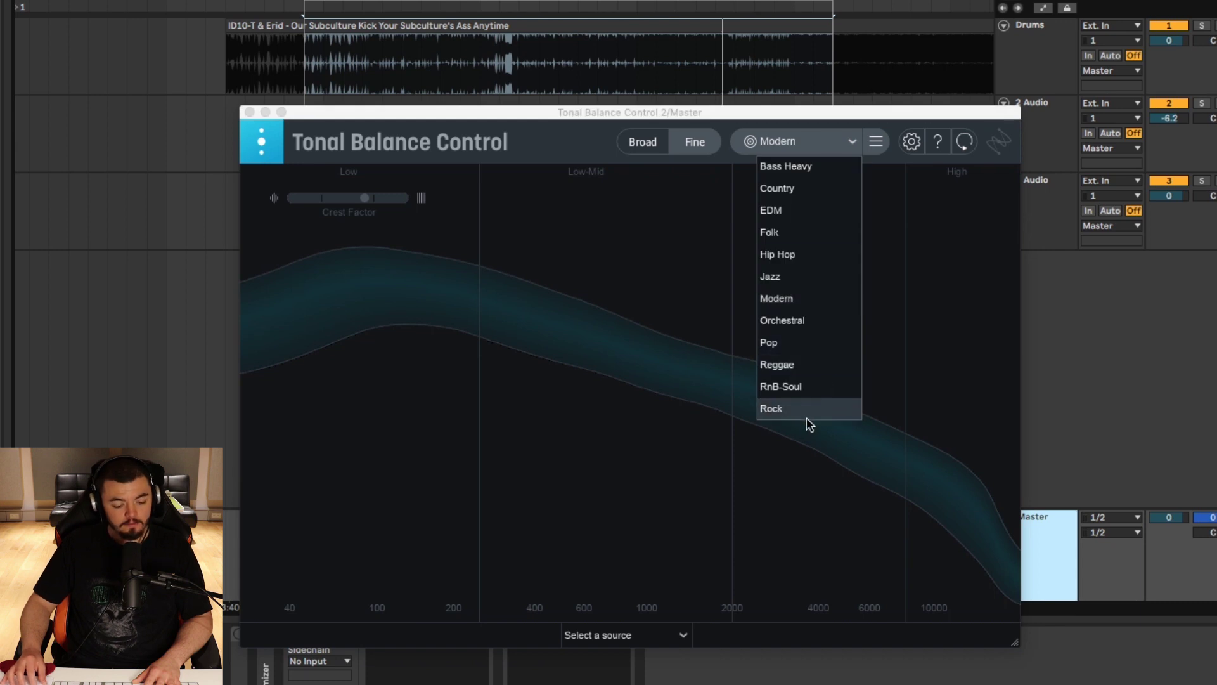
pyautogui.click(806, 406)
pyautogui.click(823, 135)
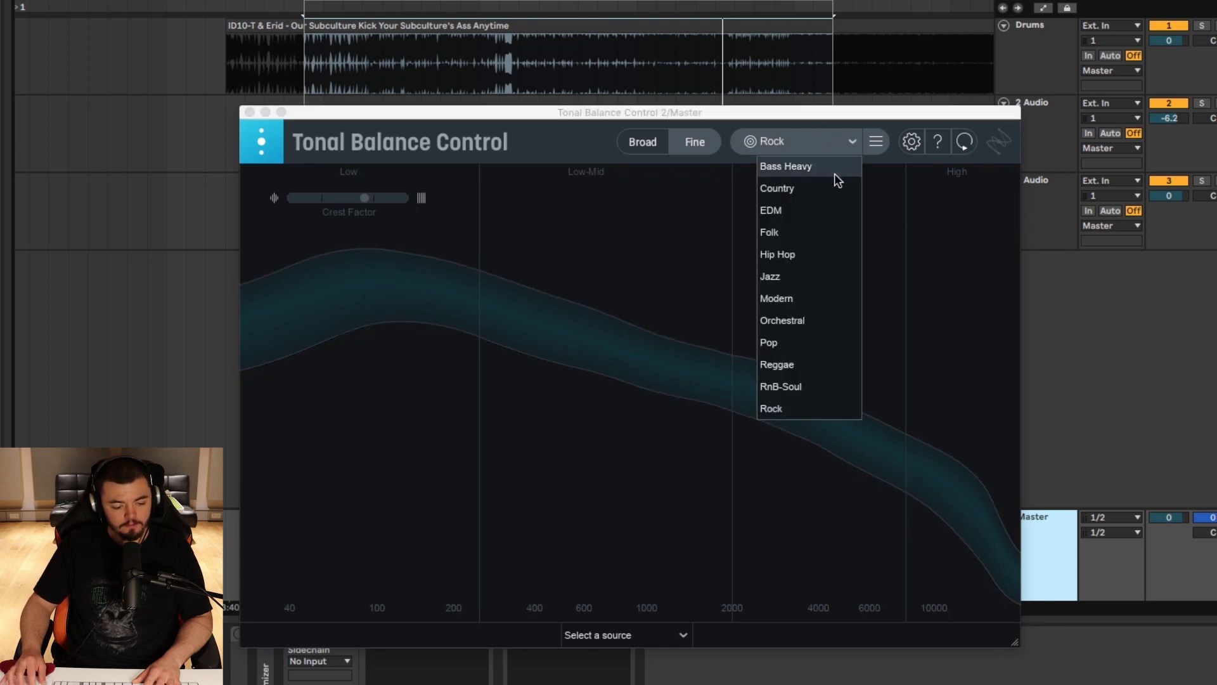
pyautogui.click(800, 366)
pyautogui.moveTo(708, 115); pyautogui.dragTo(708, 111)
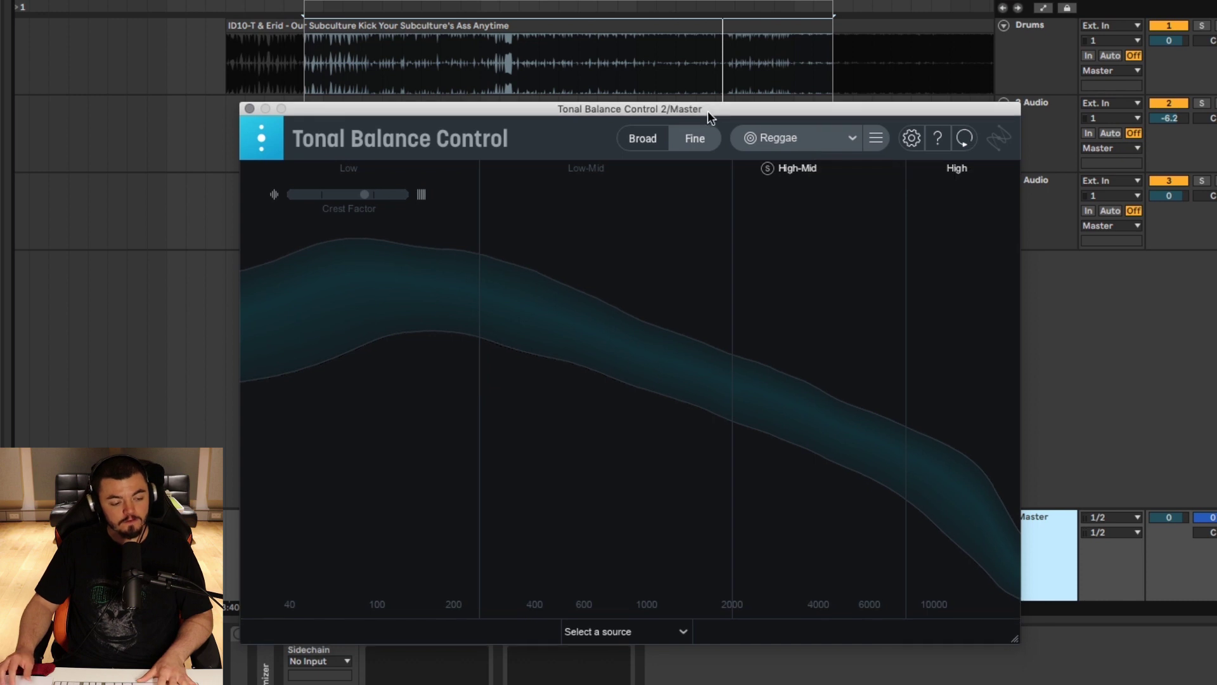
# - Select the song clip on the Drums track, play it and switch the tonal balance display to Broad
pyautogui.click(314, 58)
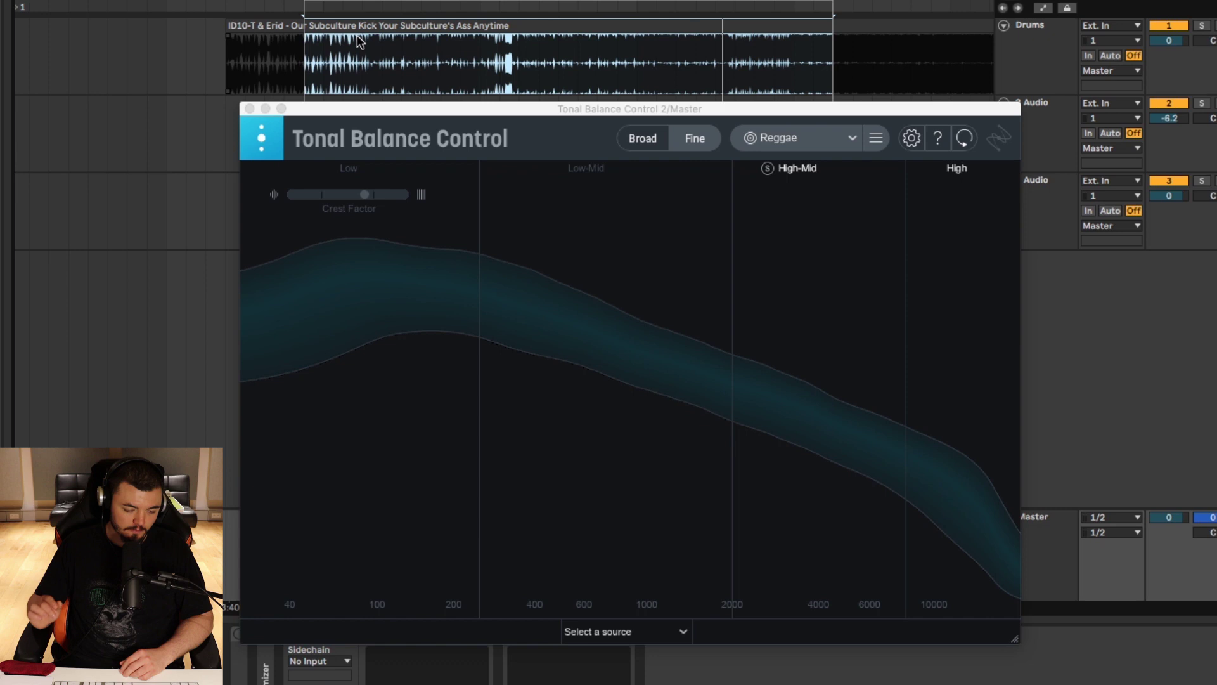
pyautogui.press('space')
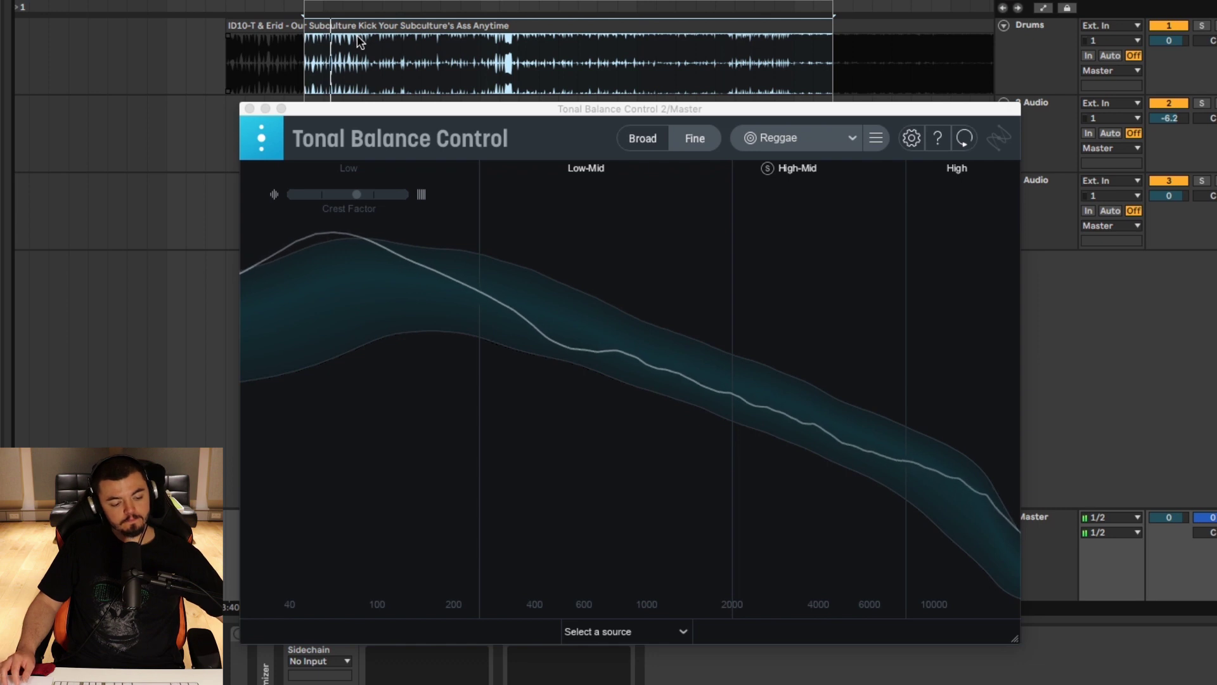
pyautogui.click(647, 136)
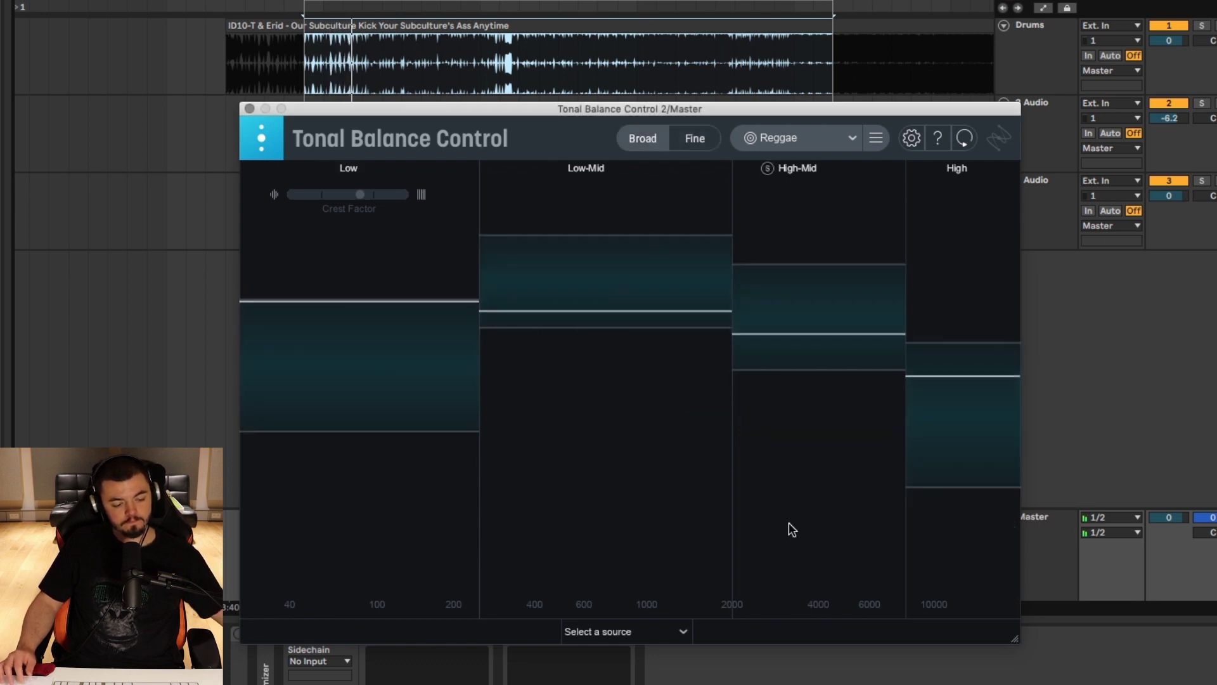
# - Set the genre target to EDM and switch the tonal balance display to Fine
pyautogui.click(805, 133)
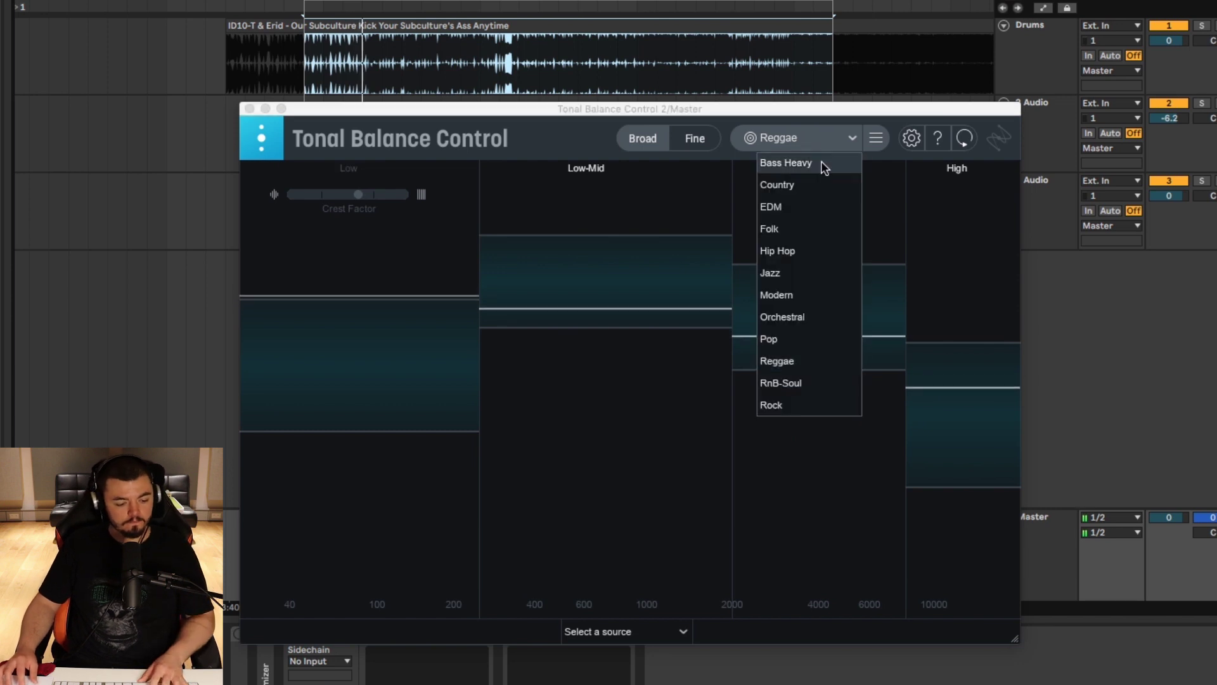
pyautogui.click(785, 209)
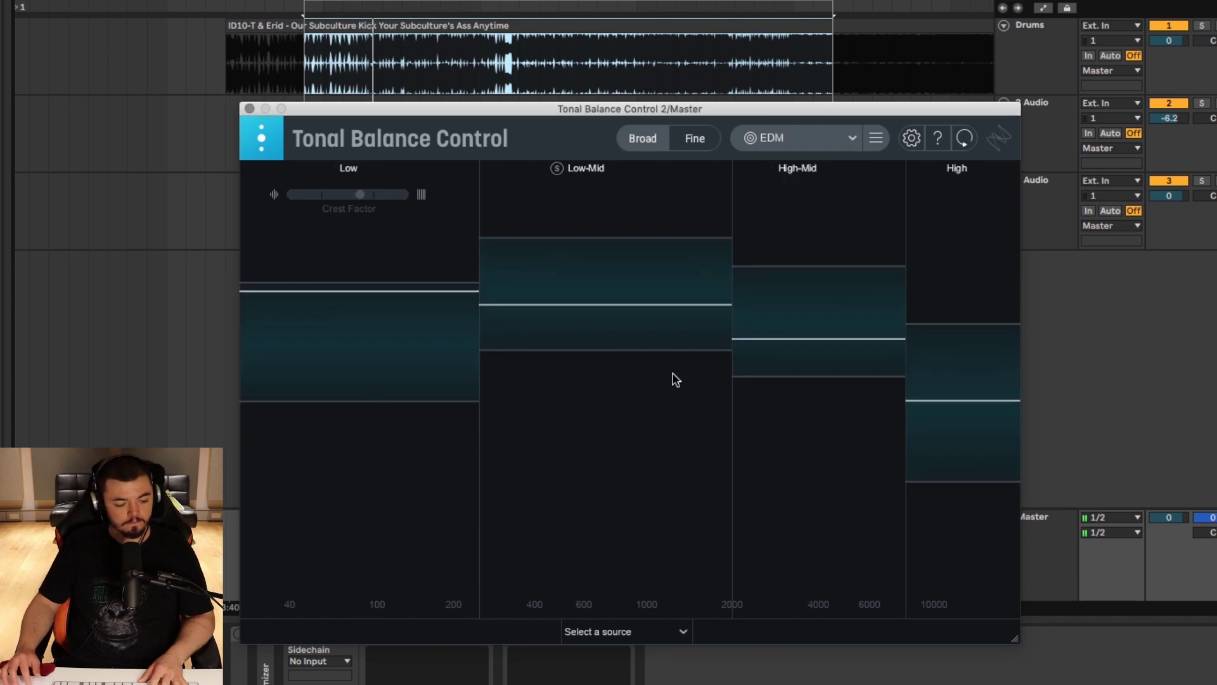
pyautogui.click(695, 139)
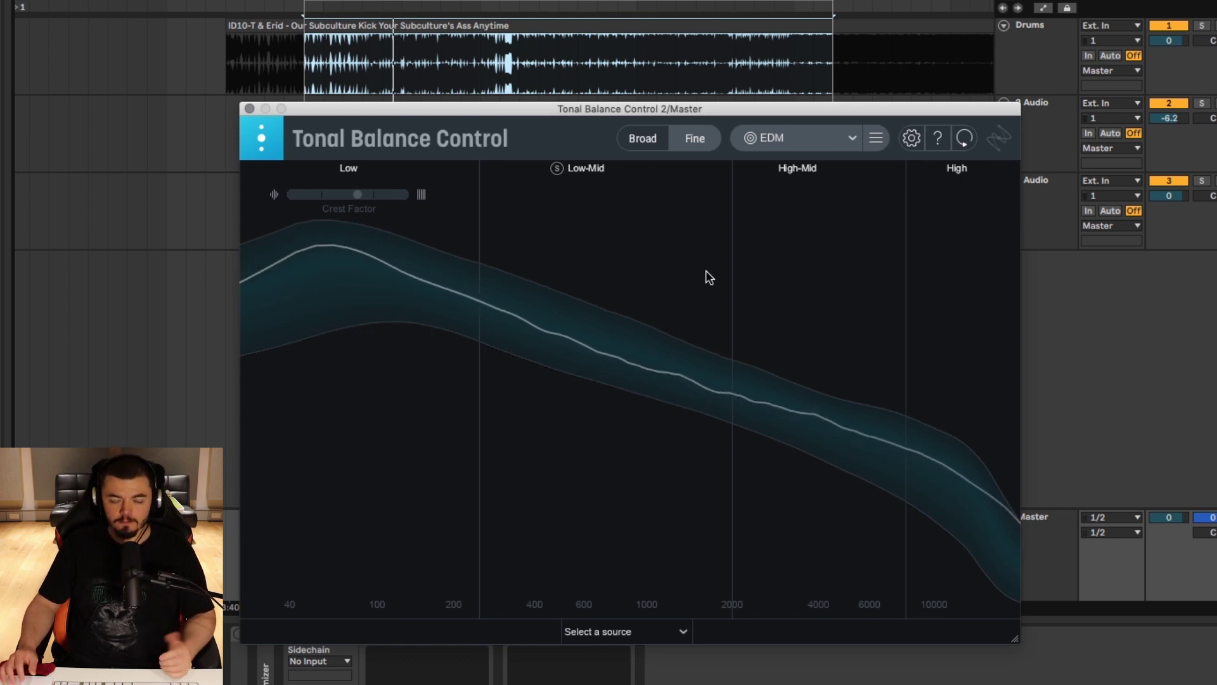
# - Set the spectrum's Average Time to 3 secs in the plug-in options
pyautogui.click(912, 140)
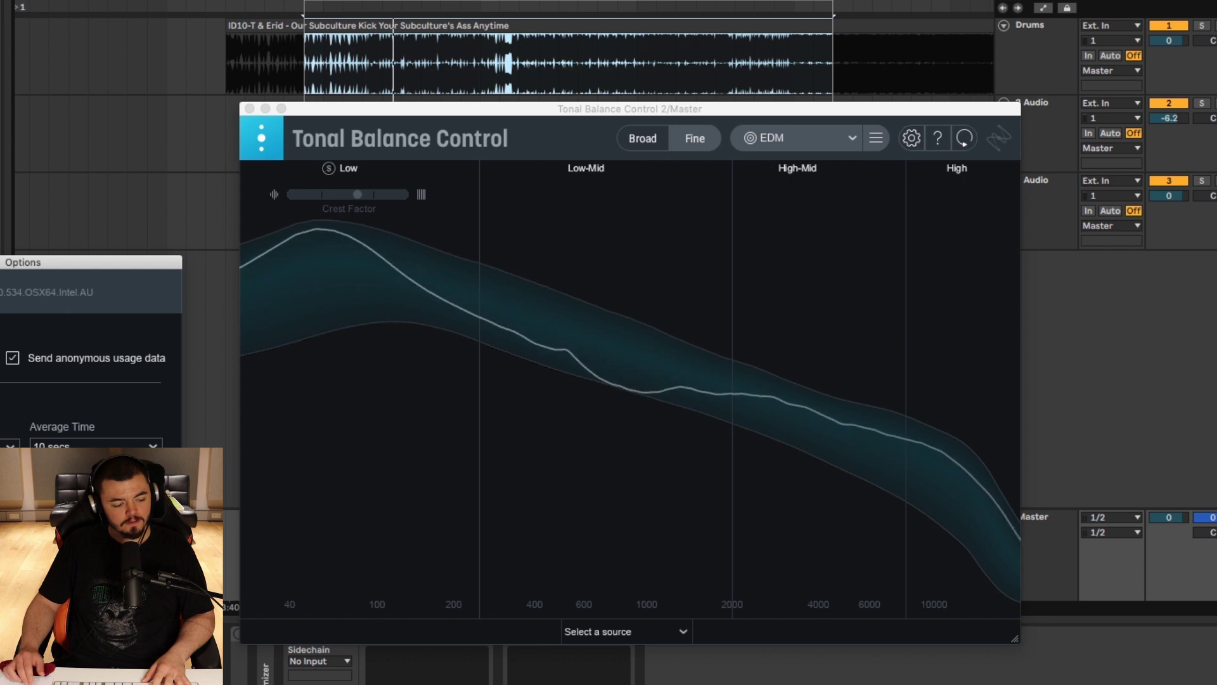
pyautogui.press('space')
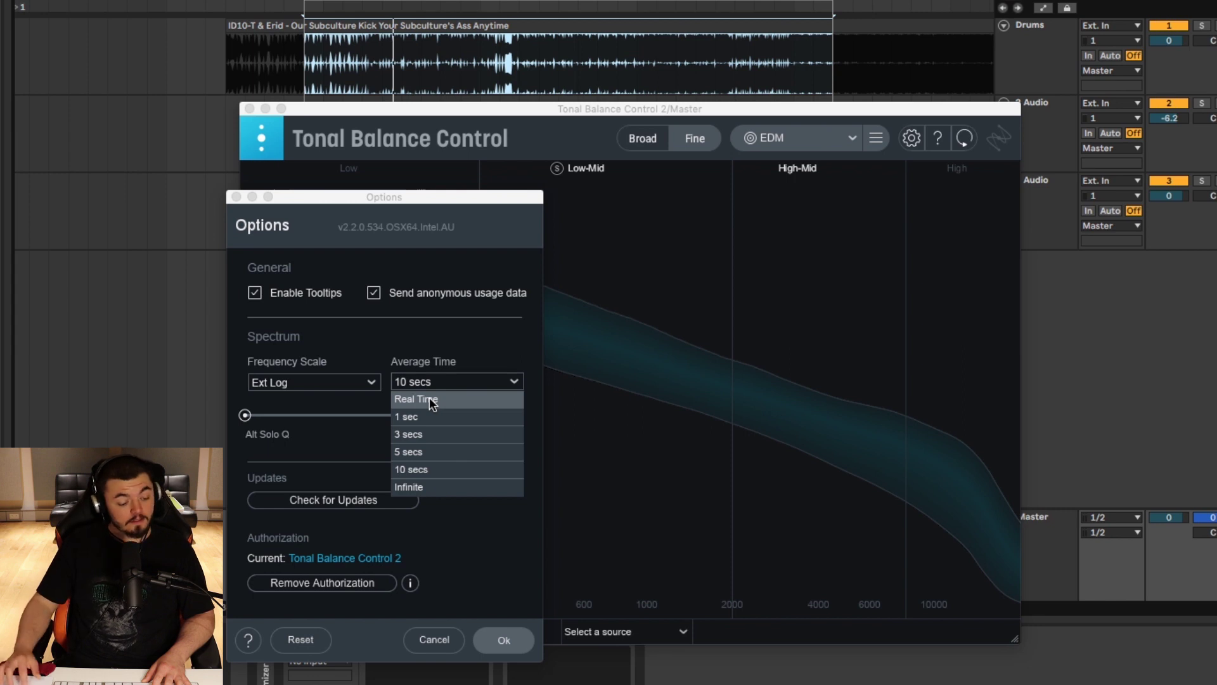
pyautogui.click(468, 433)
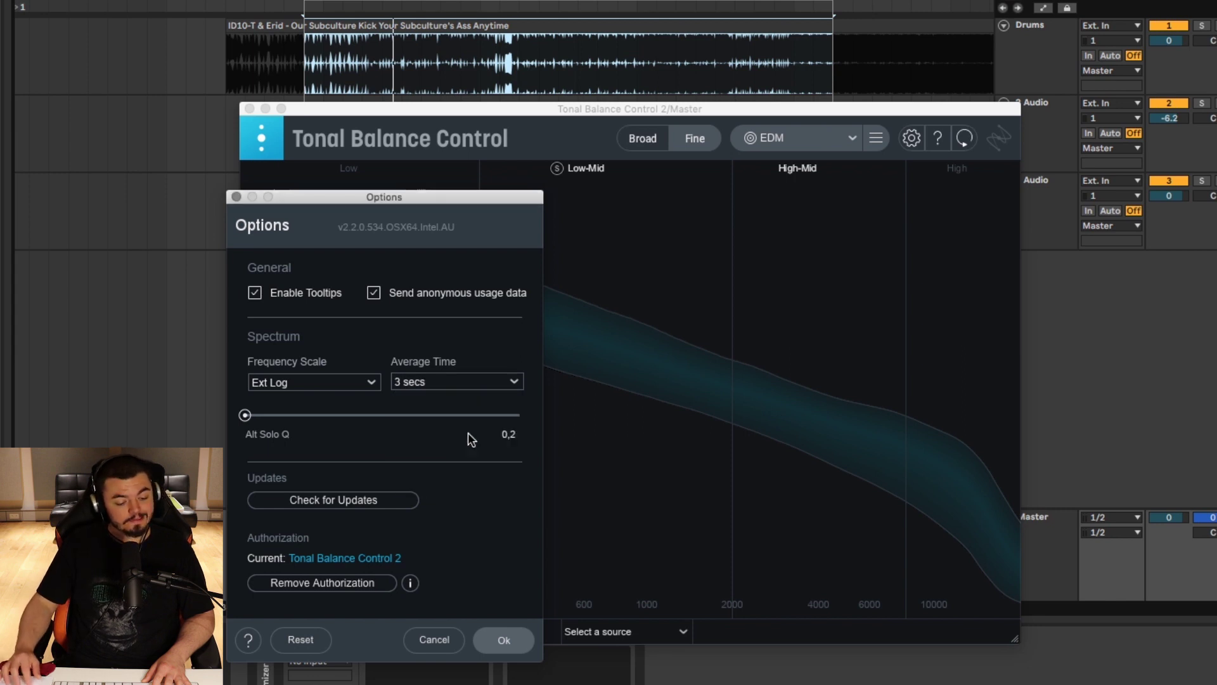
pyautogui.click(504, 640)
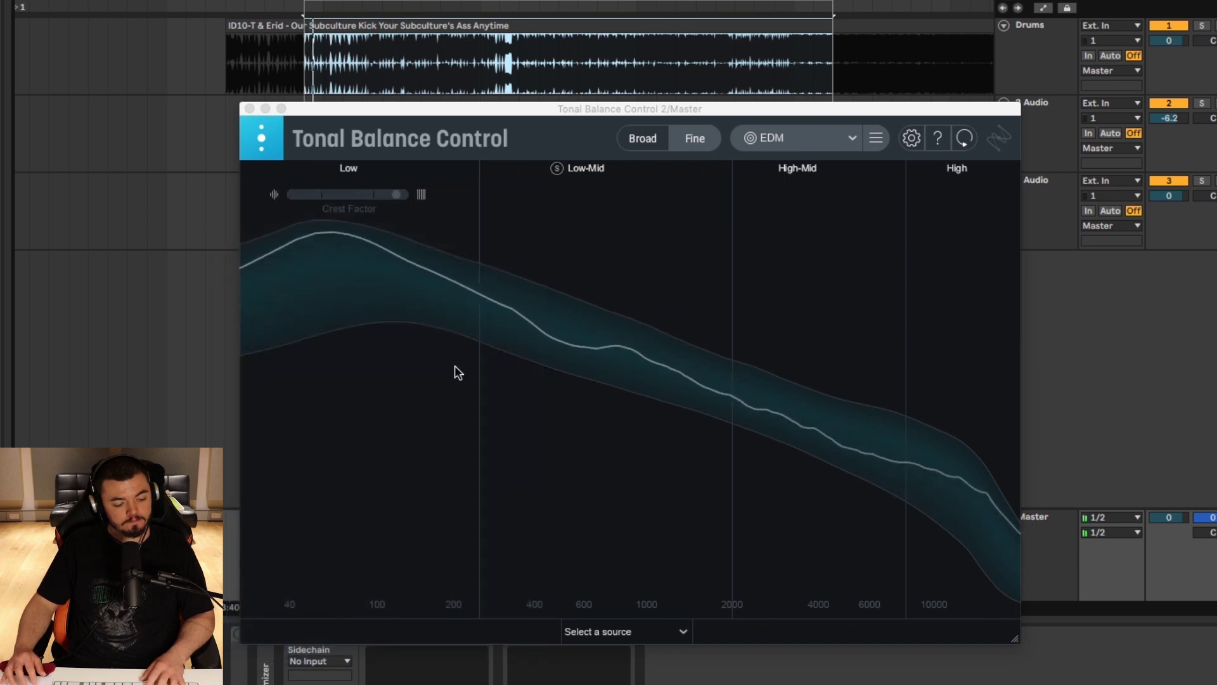
# - Switch the tonal balance display to Broad and solo the High band
pyautogui.click(649, 142)
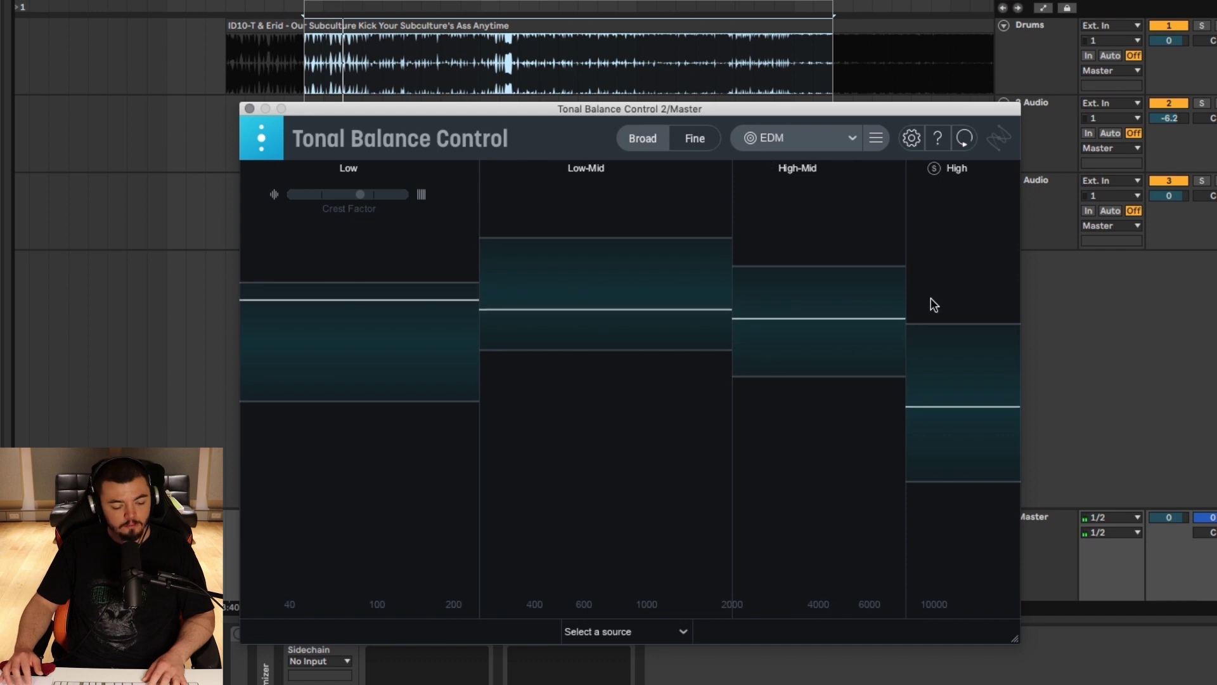
pyautogui.click(934, 168)
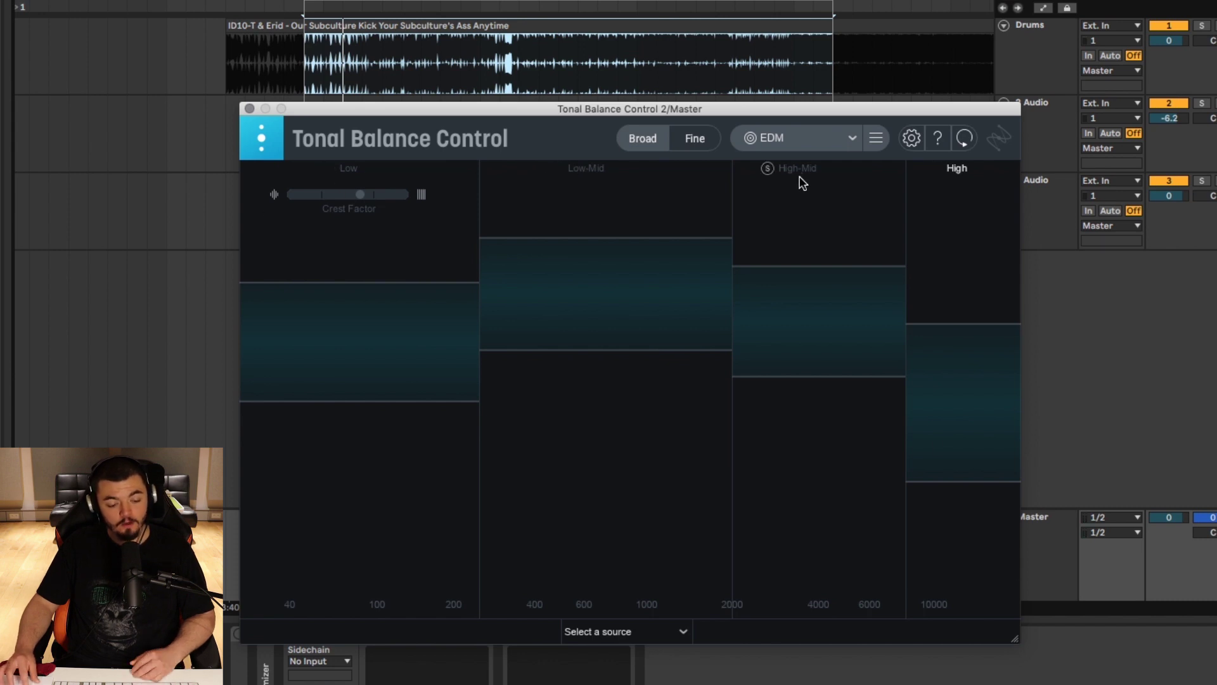
pyautogui.moveTo(779, 178)
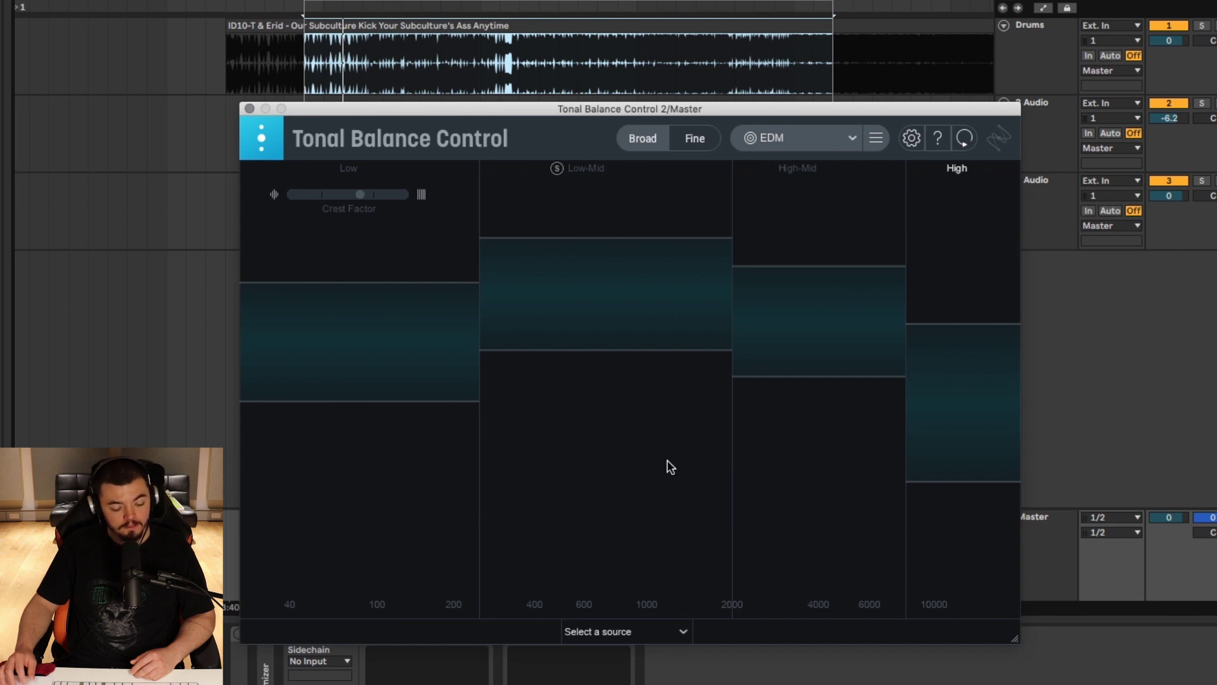
# - Check which sources Tonal Balance Control offers, without selecting one
pyautogui.click(681, 634)
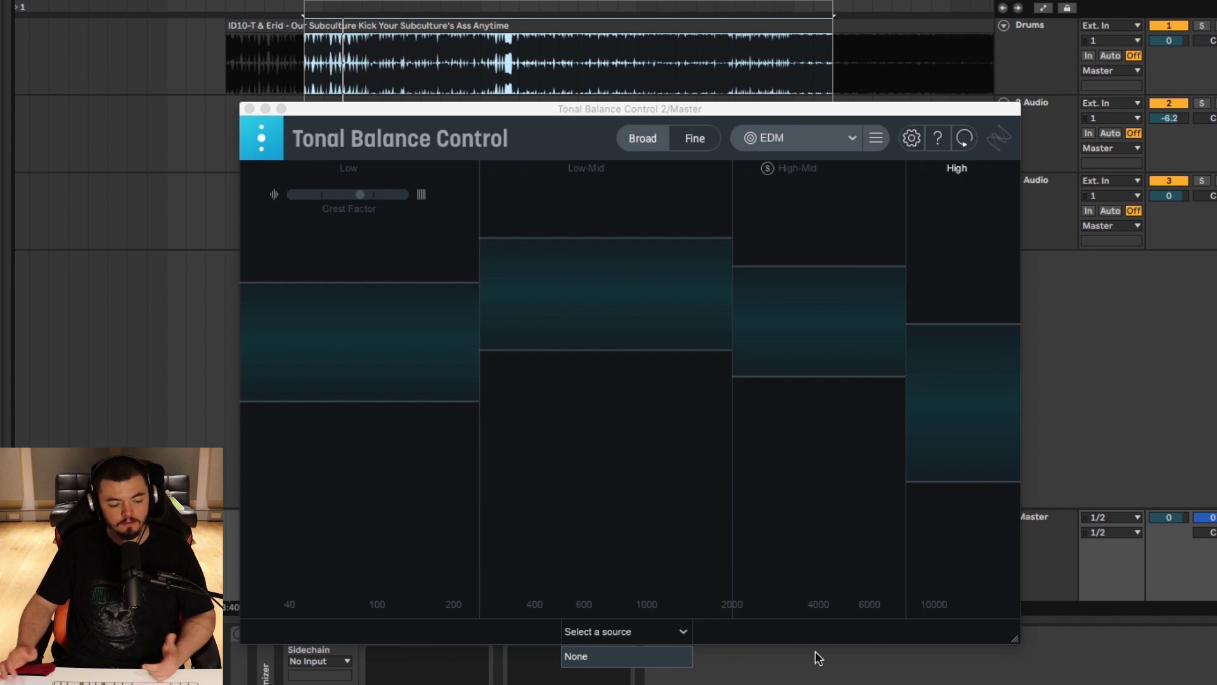
pyautogui.click(659, 631)
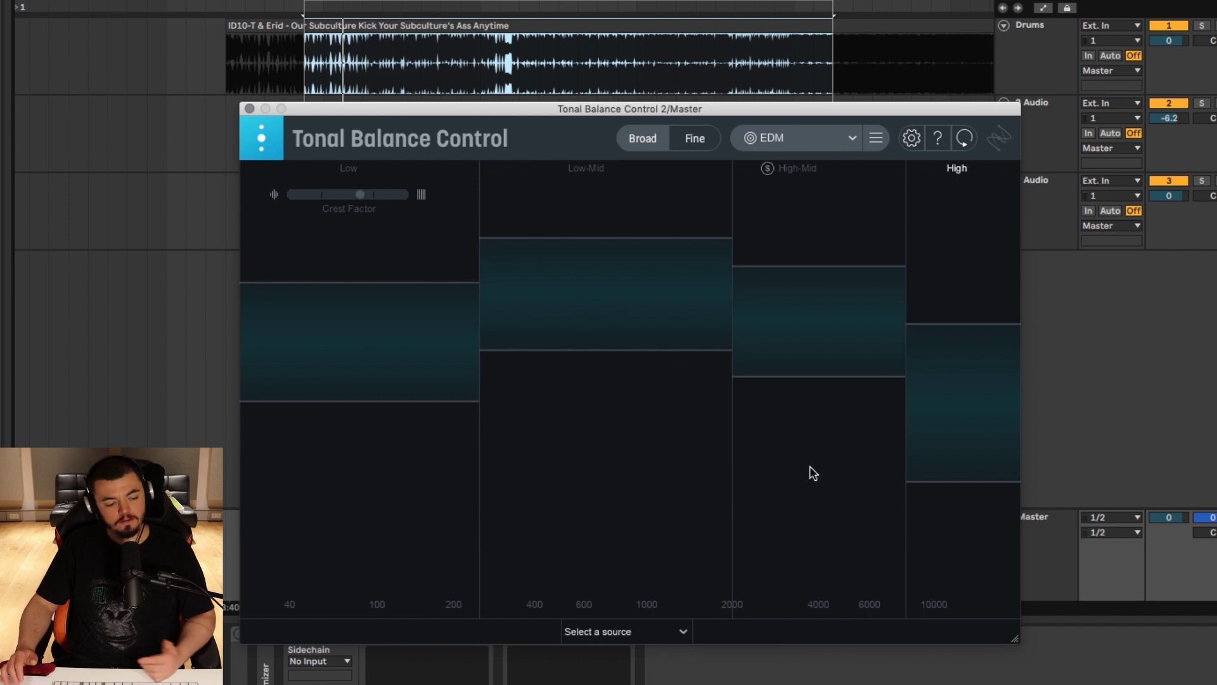
pyautogui.click(667, 633)
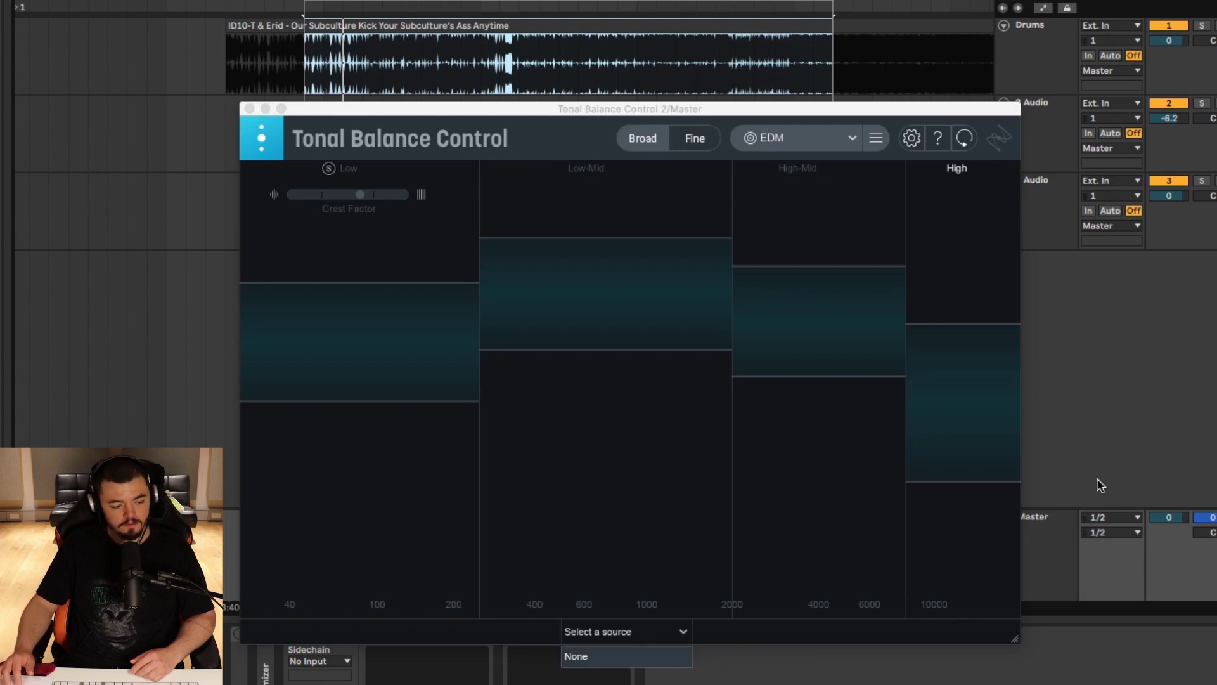
pyautogui.click(796, 636)
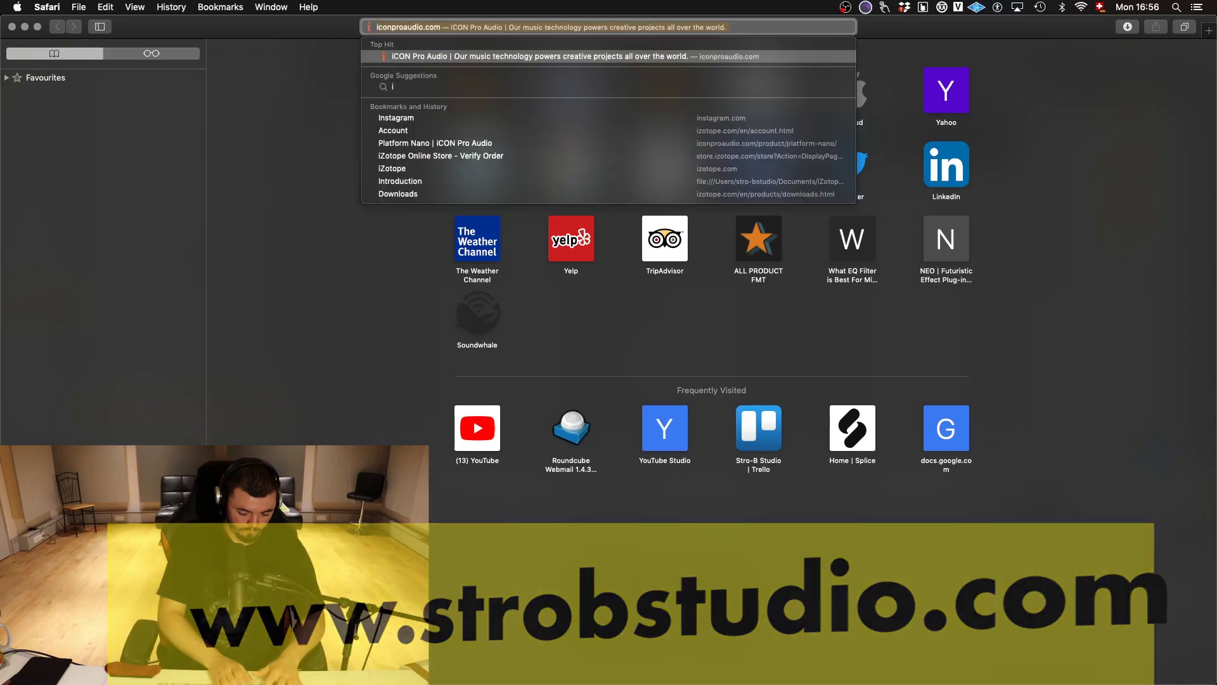
# - Switch to Safari, search the iZotope website for "tonal Balance" and view the purchase options for Tonal Balance Control 2
pyautogui.write('iz')
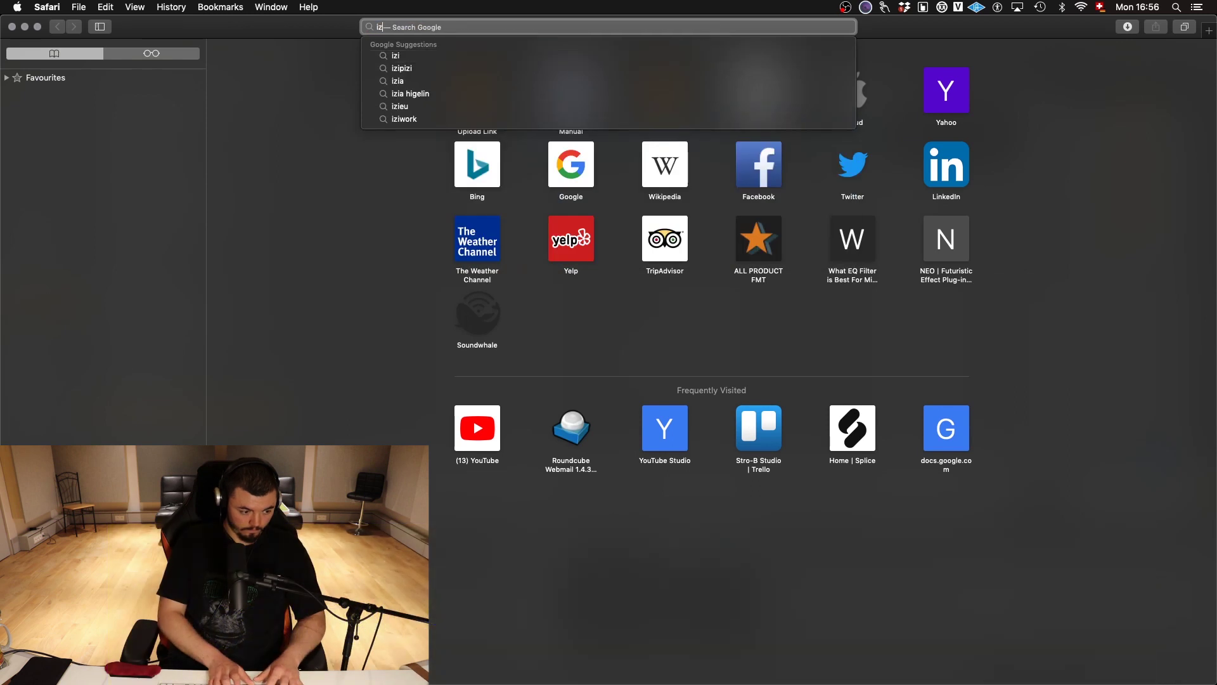
pyautogui.write('otope')
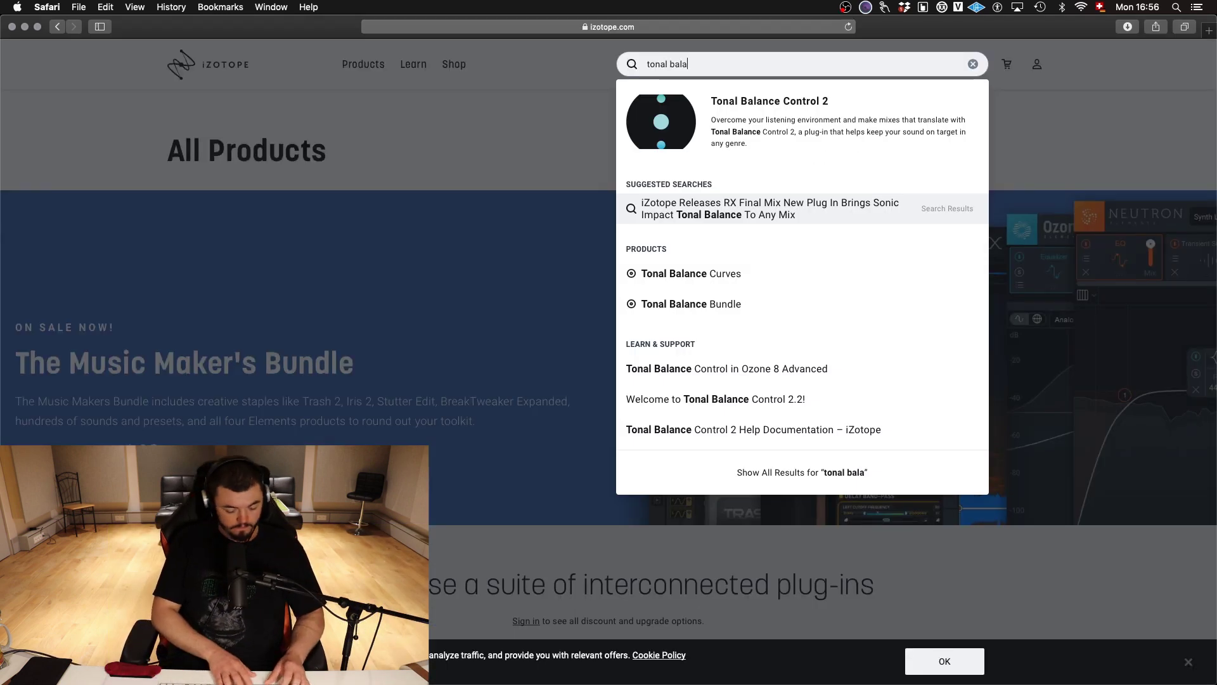
pyautogui.write('ce')
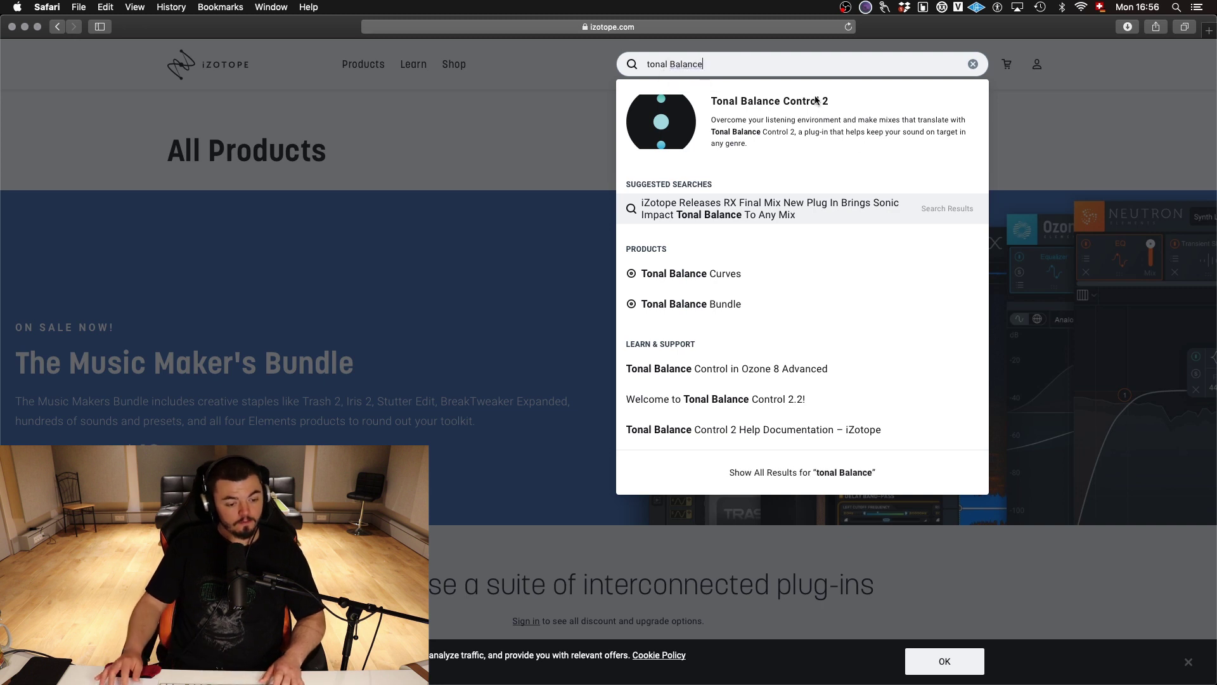
pyautogui.click(826, 130)
pyautogui.scroll(-2, 812, 298)
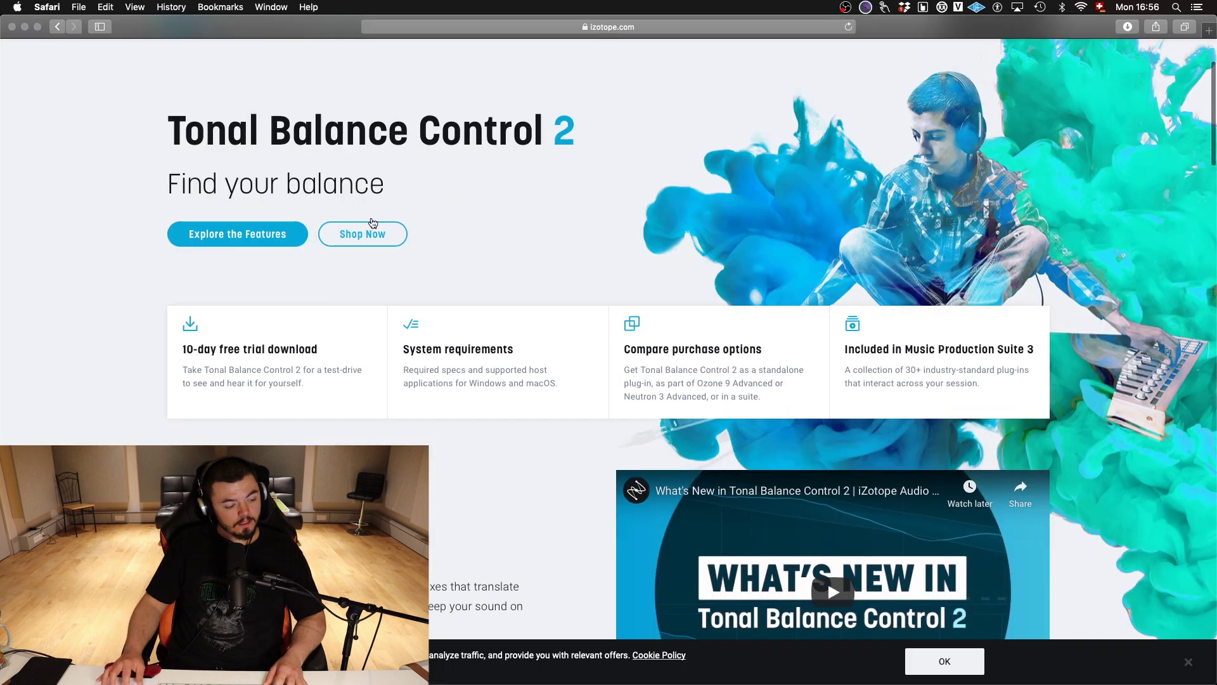
pyautogui.click(373, 240)
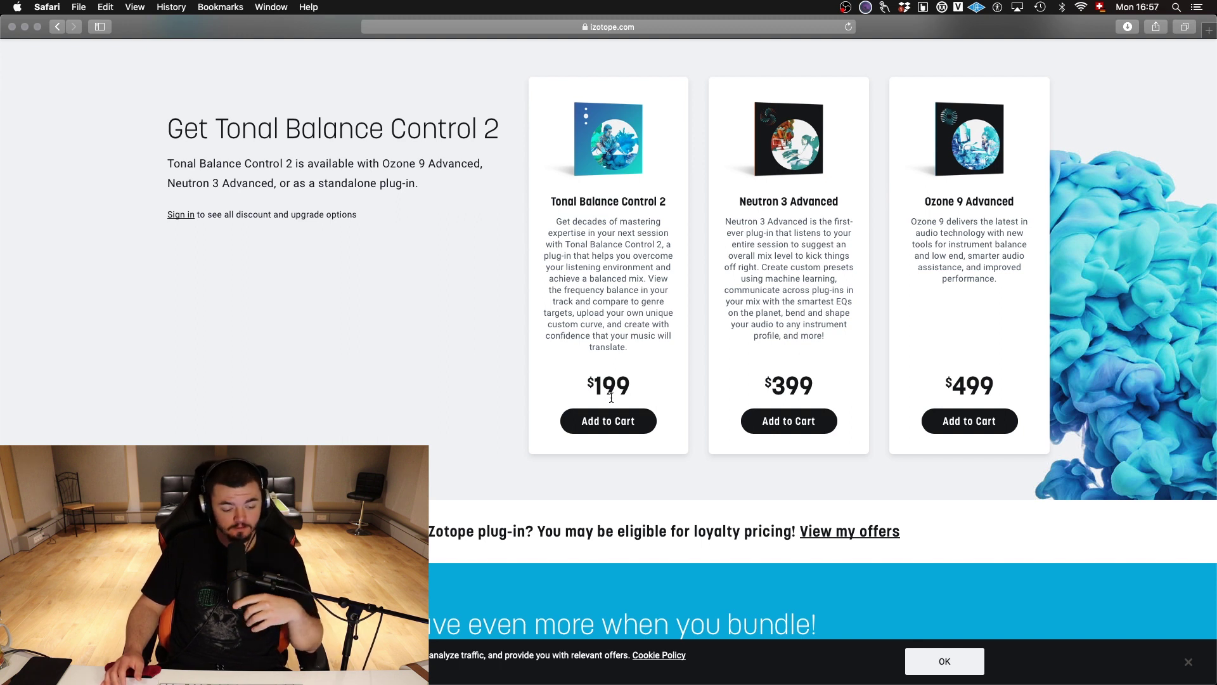
# - Switch back to Live and review the available genre targets, keeping EDM selected
pyautogui.press('super+Tab')
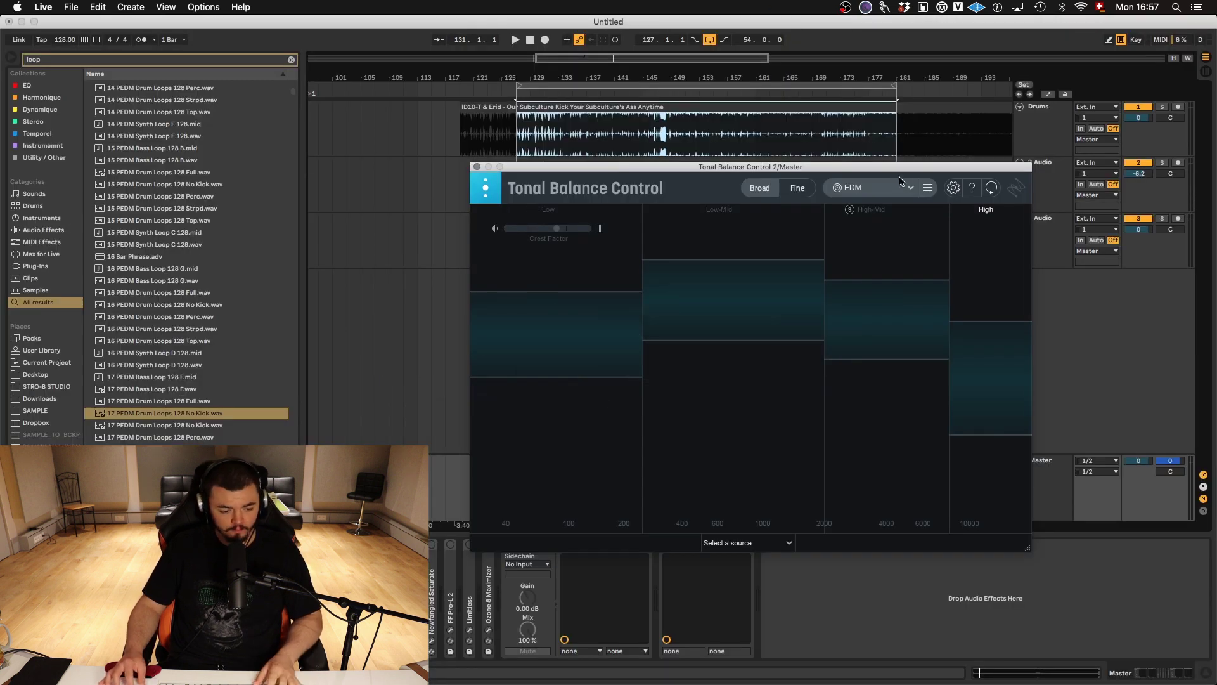
pyautogui.click(906, 187)
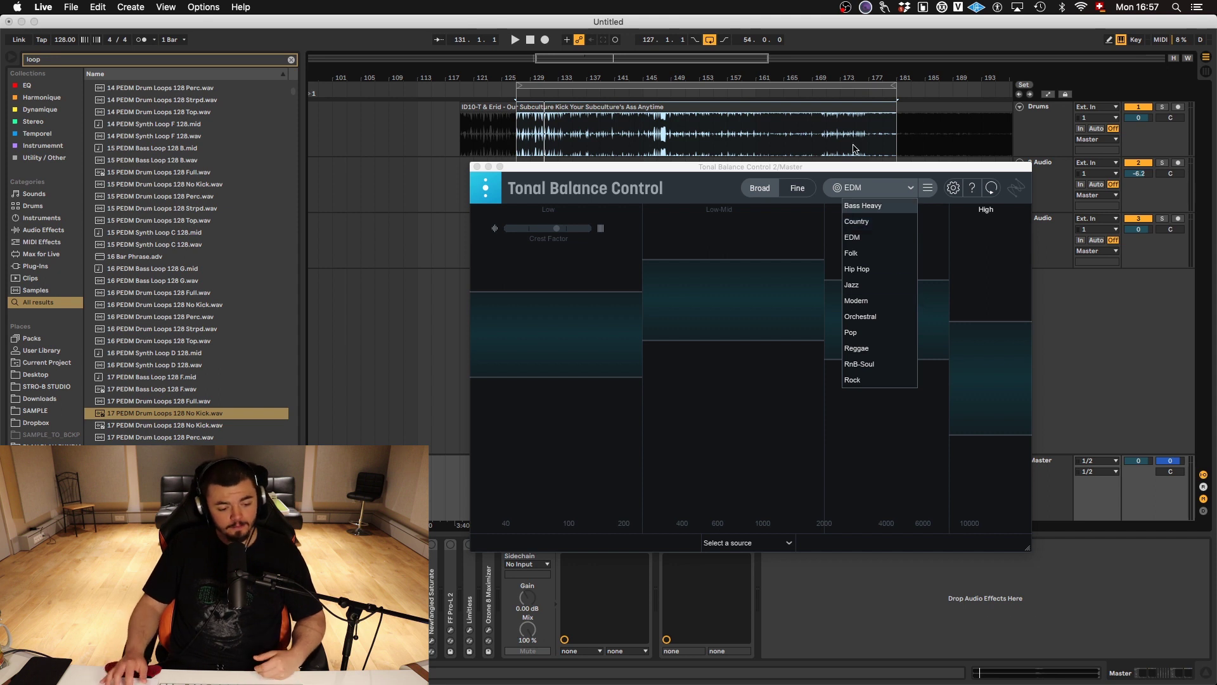
pyautogui.click(860, 239)
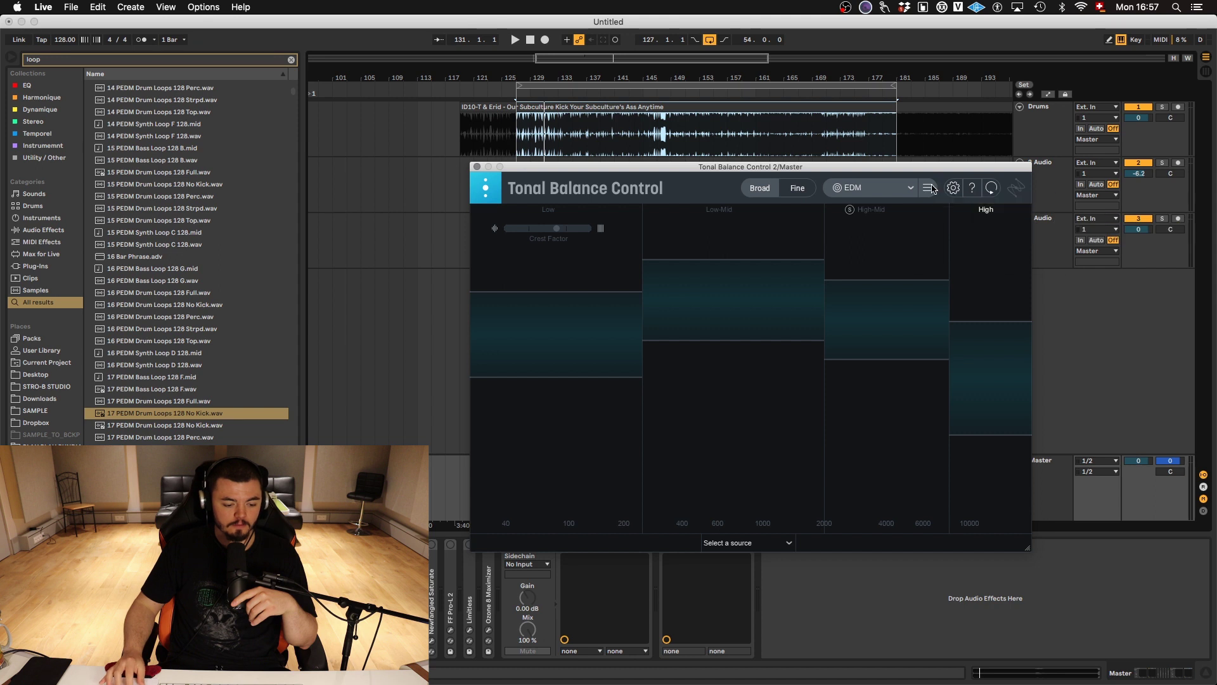
# - Review the custom target commands, the genre targets and the available sources without changing any of them
pyautogui.click(928, 188)
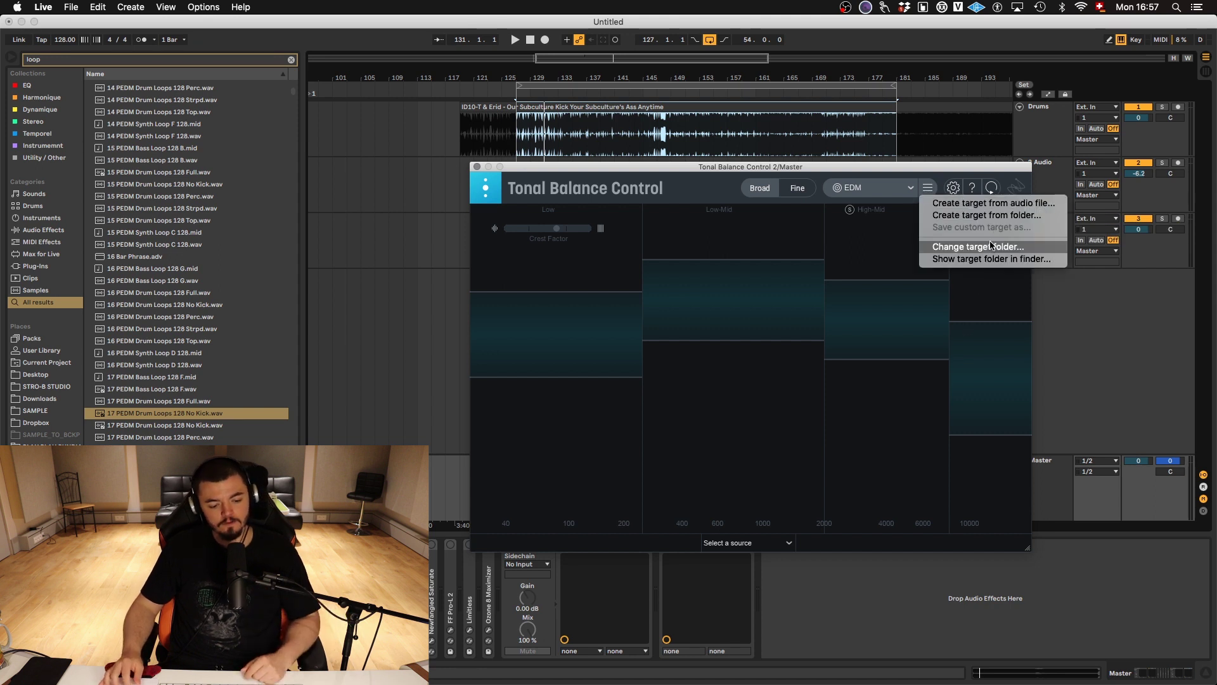
pyautogui.click(911, 205)
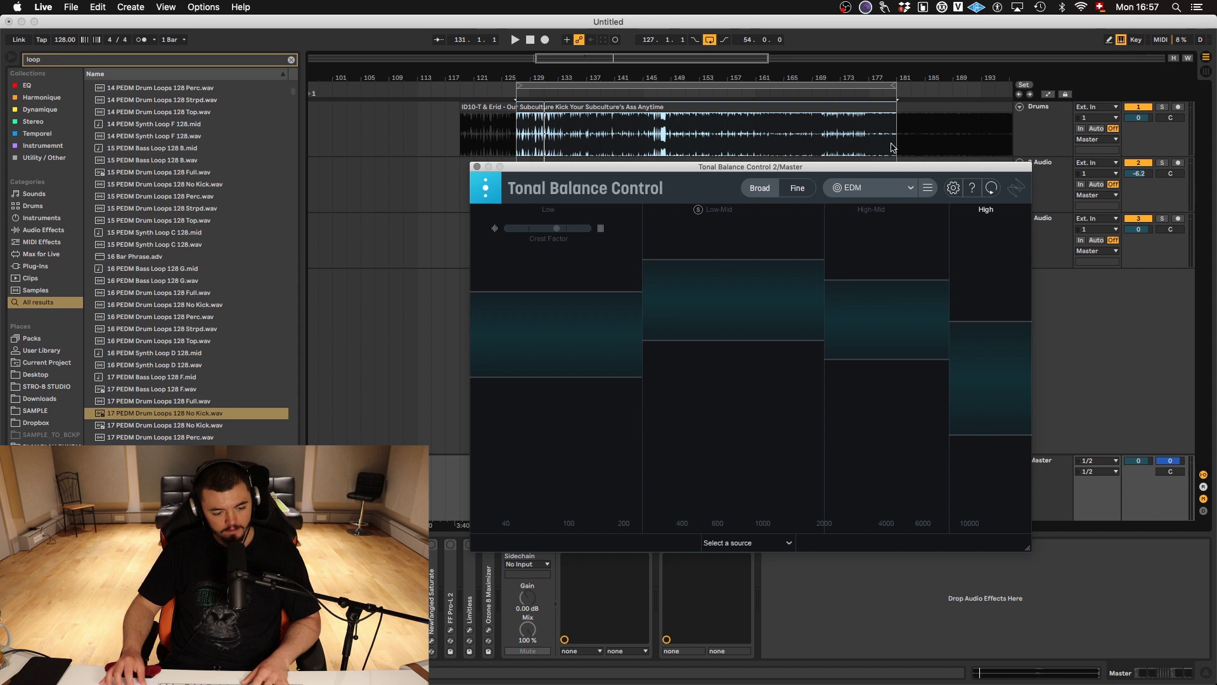
pyautogui.click(906, 191)
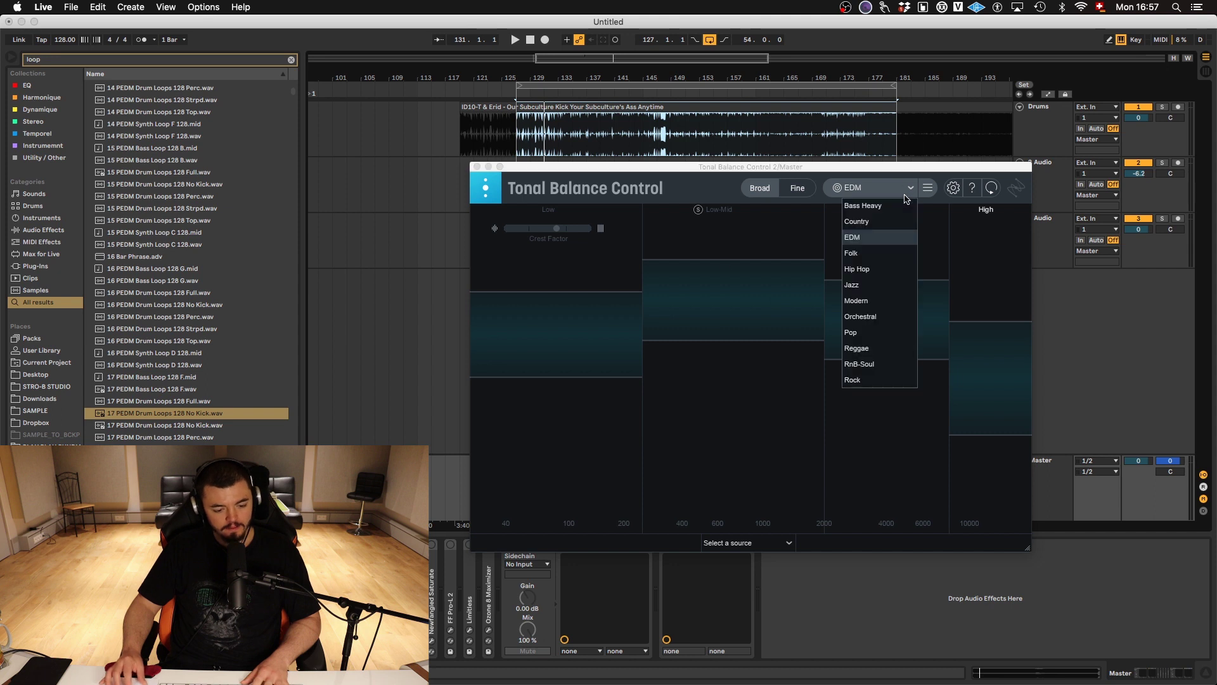
pyautogui.click(832, 447)
pyautogui.click(731, 543)
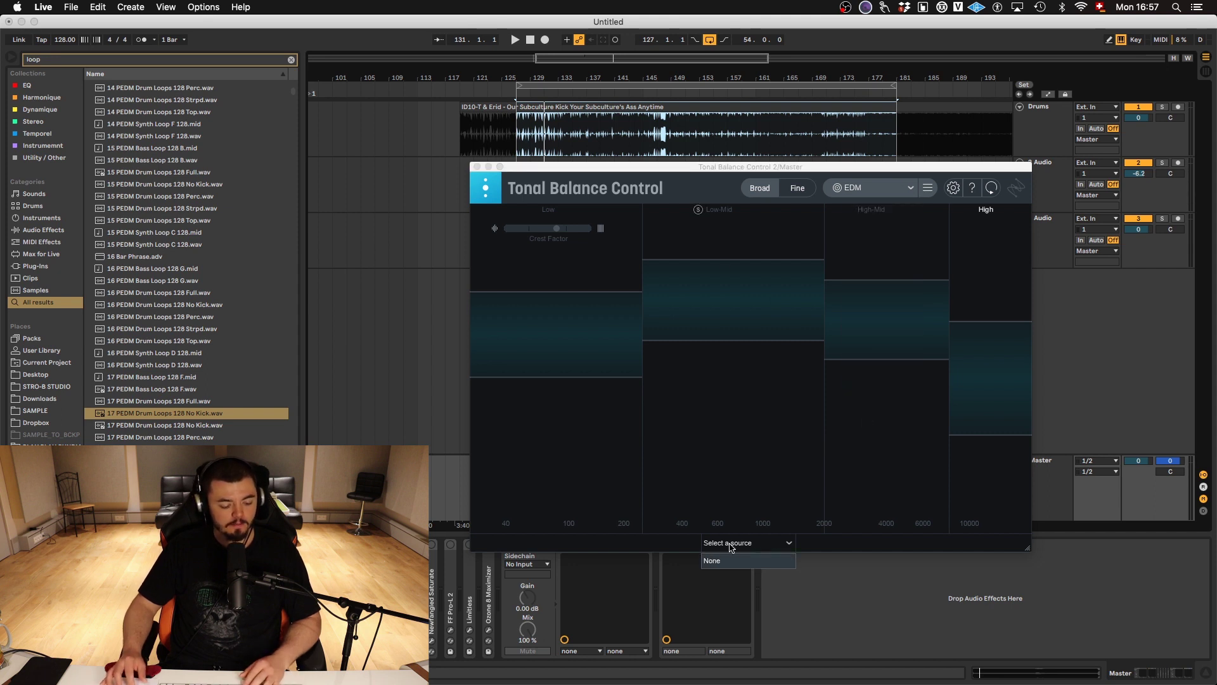